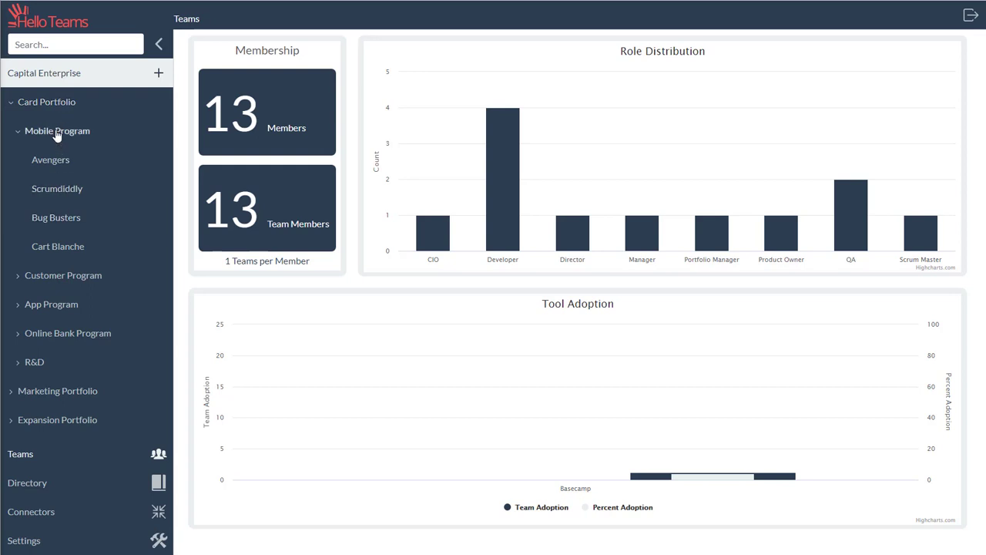
# Step: Start installing the Slack connector into Capital Enterprise with Cascade enabled
pyautogui.click(62, 516)
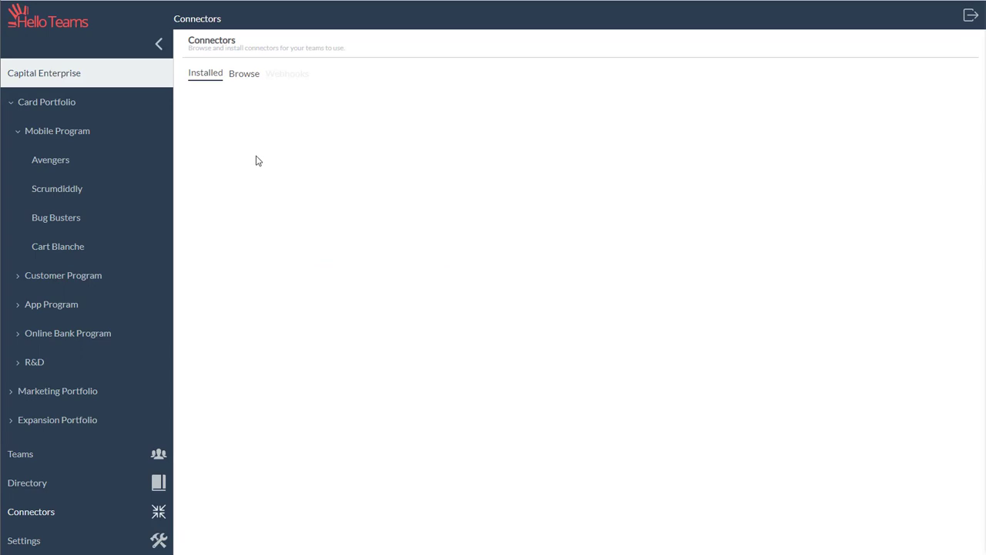
pyautogui.click(238, 77)
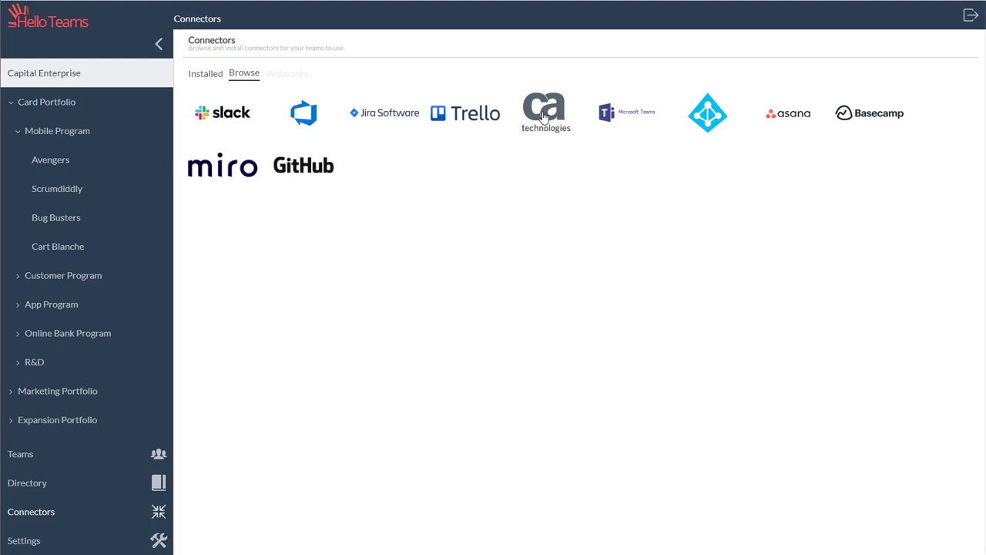
pyautogui.click(234, 121)
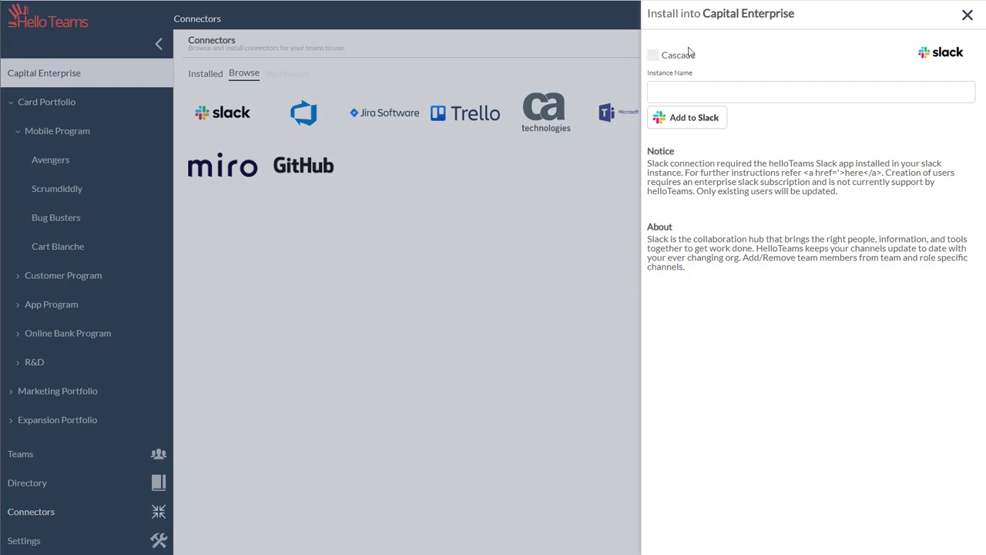
pyautogui.click(654, 57)
pyautogui.click(695, 118)
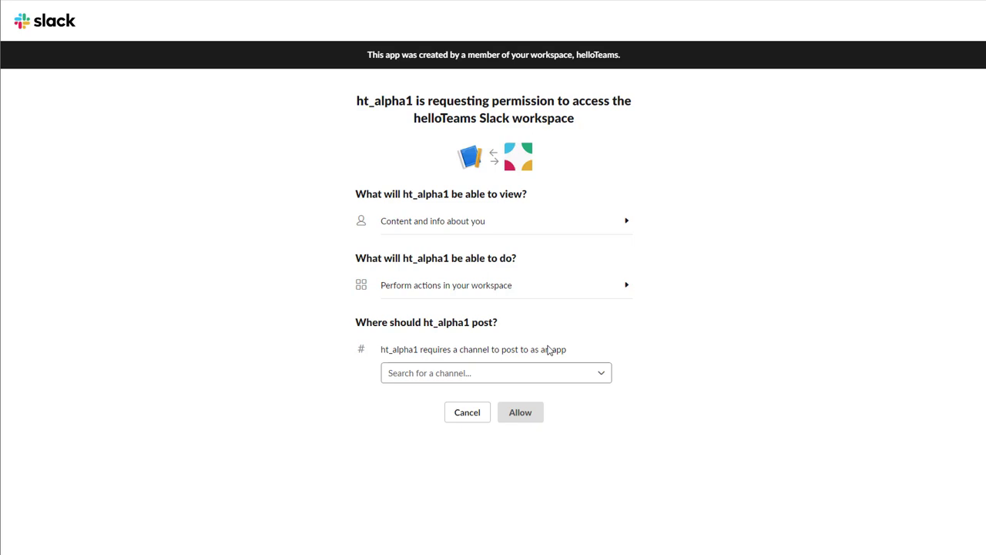
# Step: Authorize ht_alpha1 to access the helloTeams Slack workspace, with general as its posting channel
pyautogui.click(601, 375)
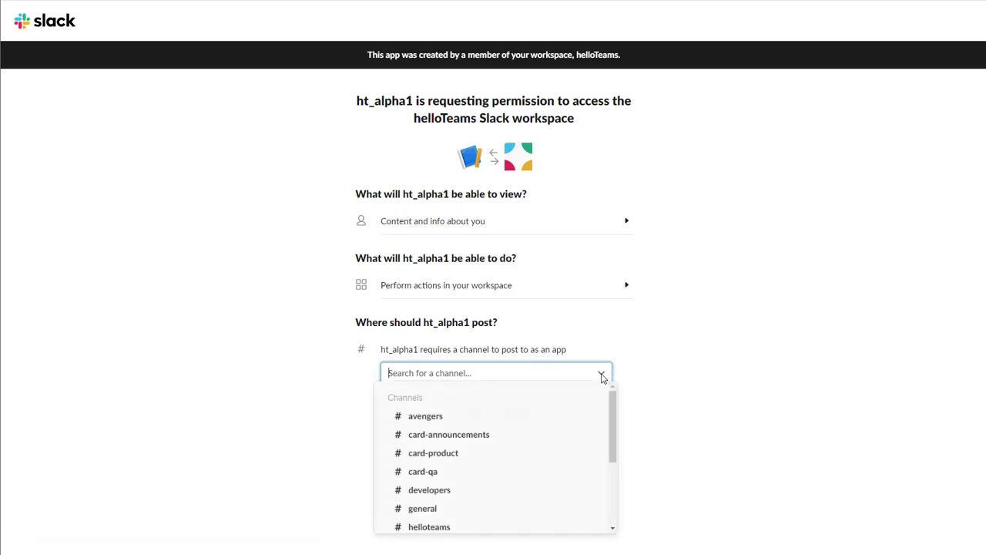
pyautogui.click(487, 510)
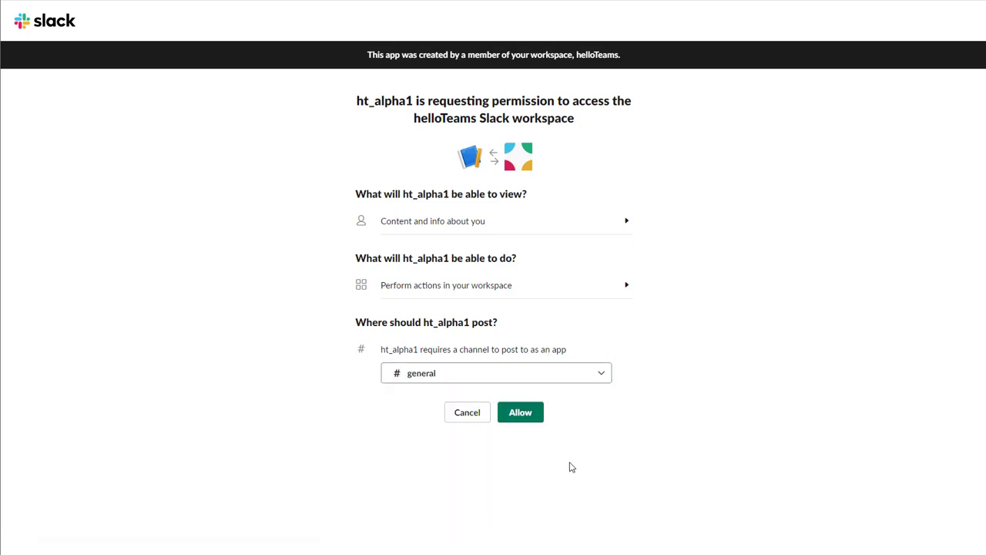
pyautogui.click(529, 416)
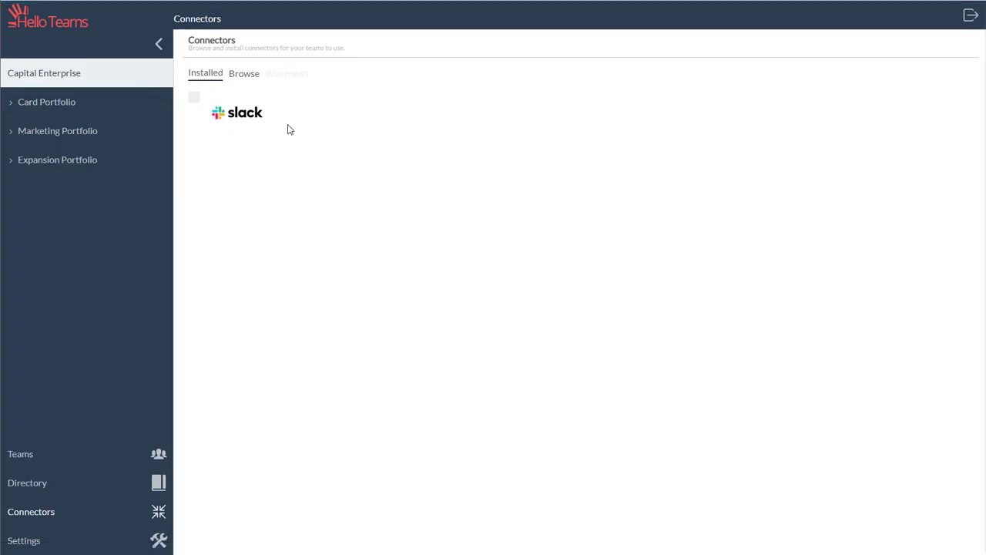
# Step: Install the CA Technologies connector into Capital Enterprise with Cascade enabled, authenticating with the API key, and close its installation form
pyautogui.click(241, 78)
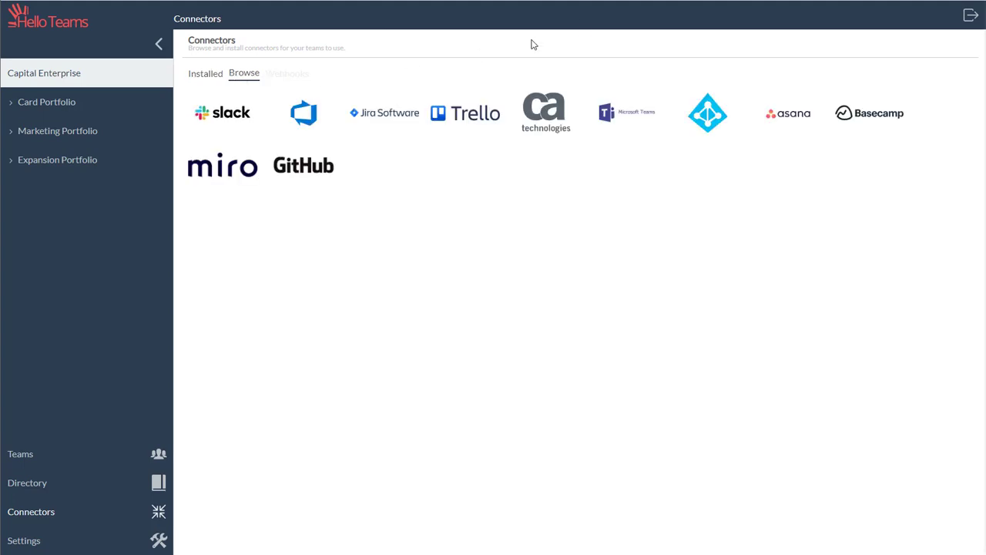
pyautogui.click(543, 111)
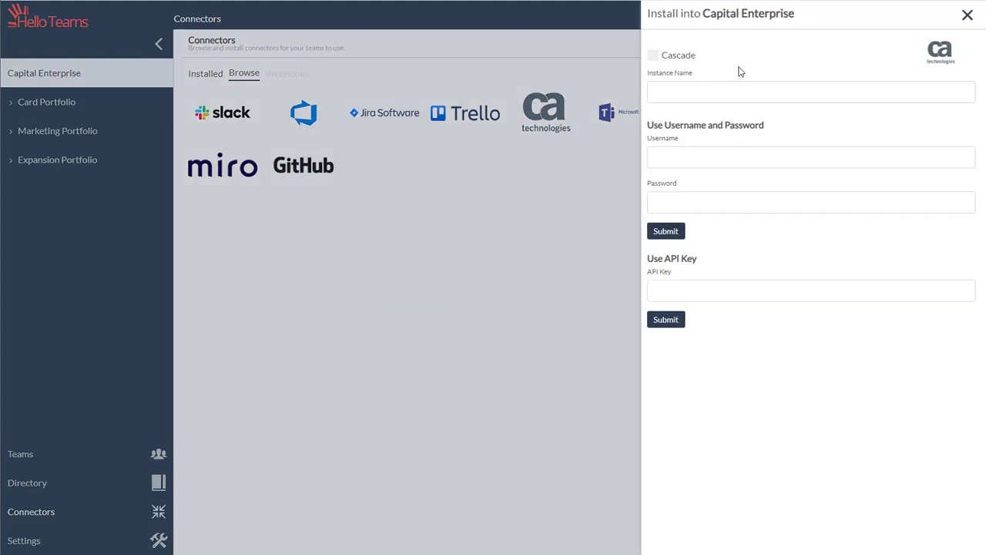
pyautogui.click(654, 59)
pyautogui.click(685, 295)
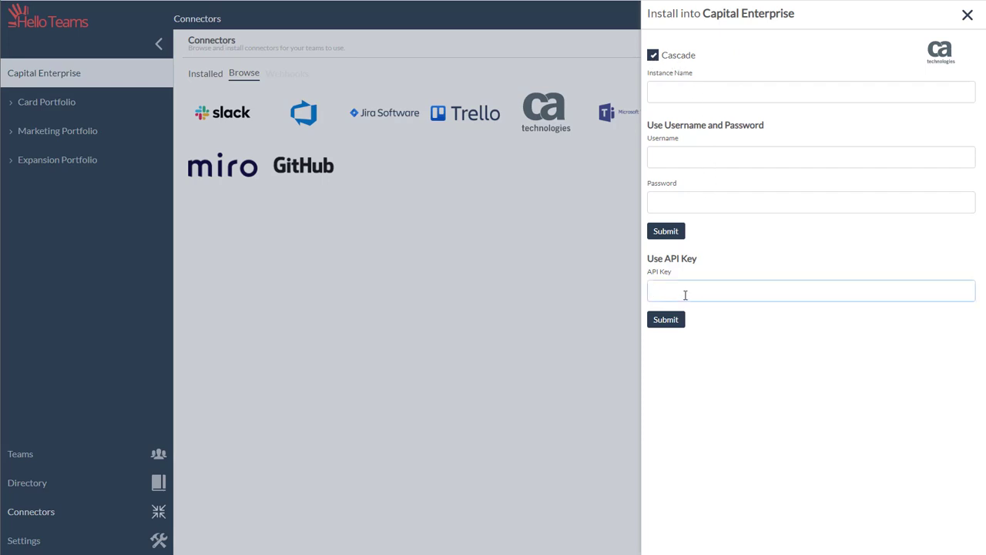
pyautogui.hotkey('ctrl', 'v')
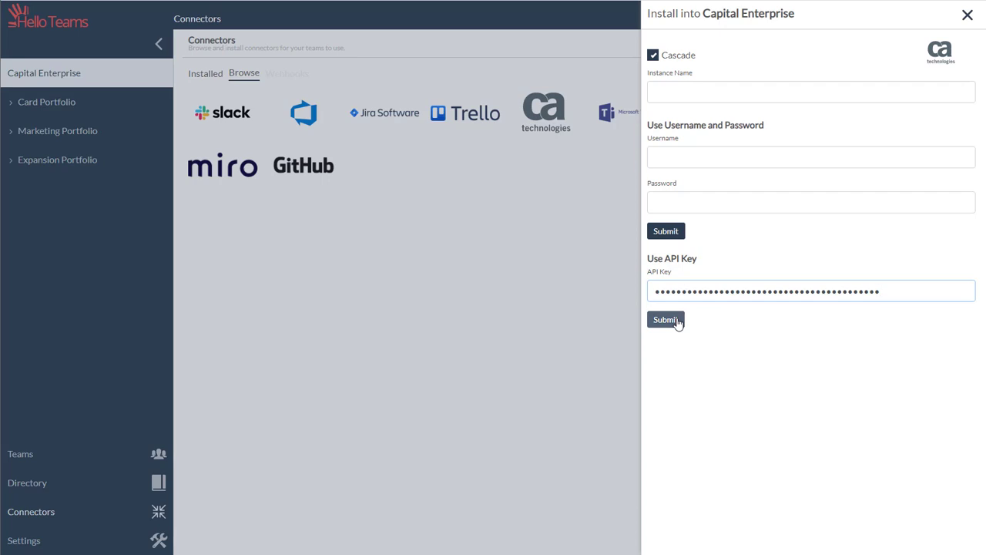
pyautogui.click(676, 320)
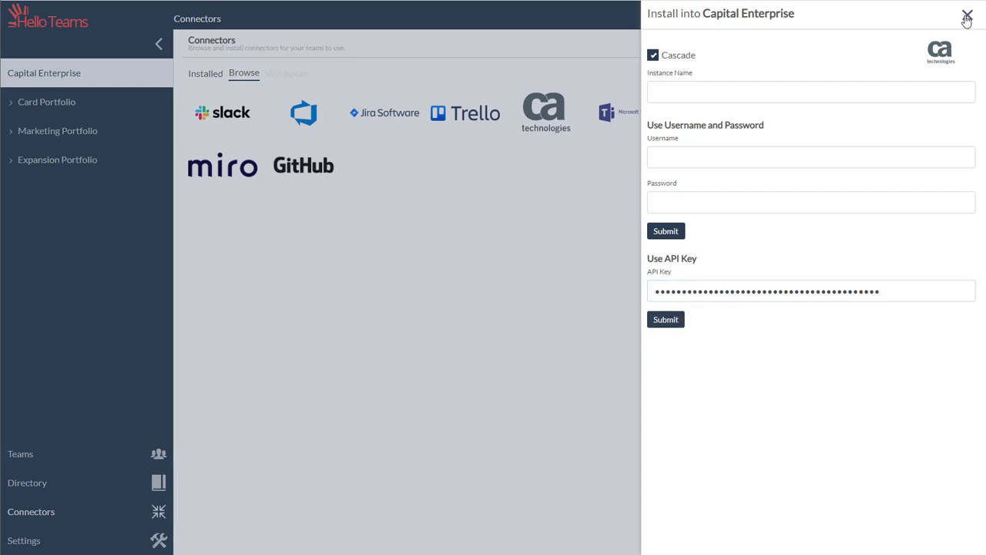
pyautogui.click(967, 15)
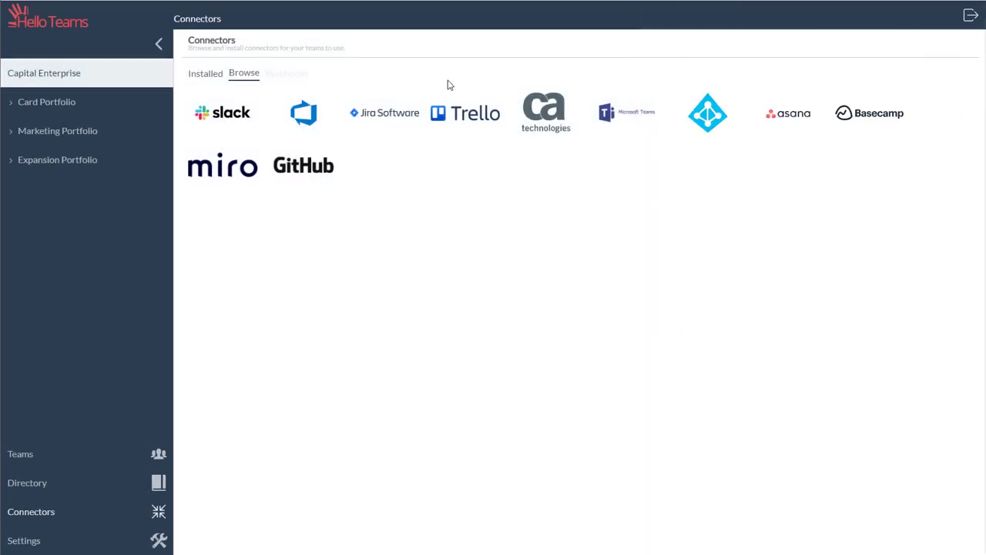
# Step: Examine the installed connectors at the Capital Enterprise, Card Portfolio, Mobile Program and Avengers levels
pyautogui.click(212, 81)
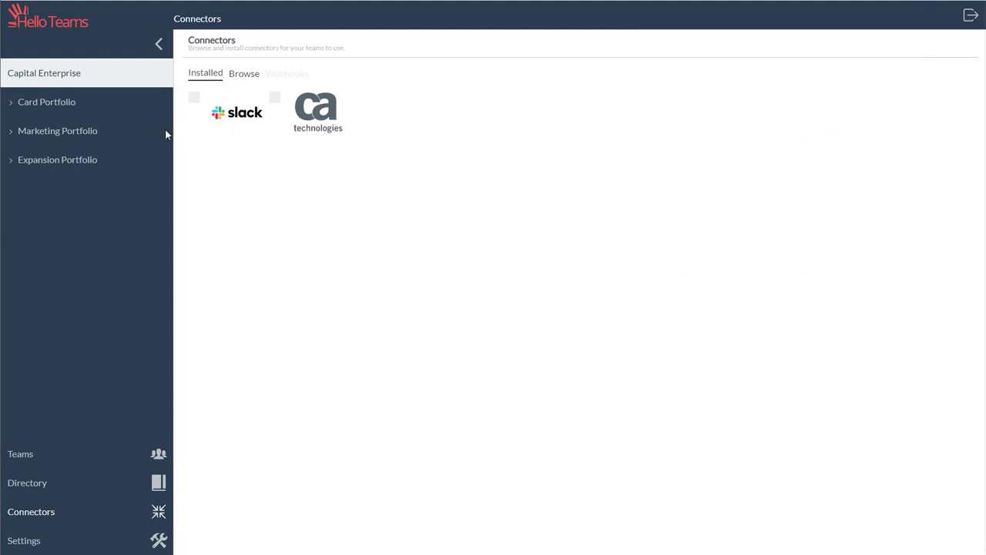
pyautogui.click(65, 109)
pyautogui.click(12, 101)
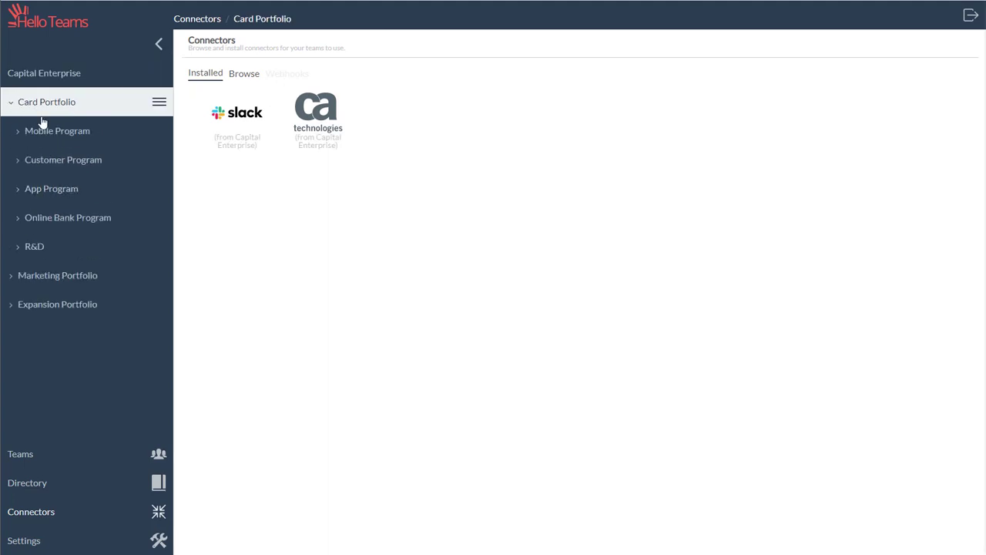
pyautogui.click(20, 132)
pyautogui.click(18, 131)
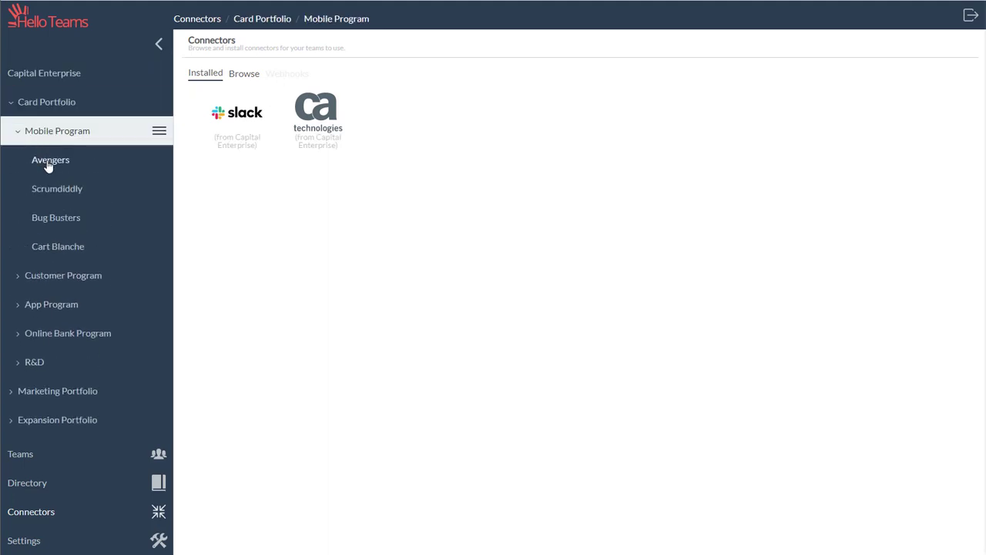
pyautogui.click(48, 165)
pyautogui.click(39, 112)
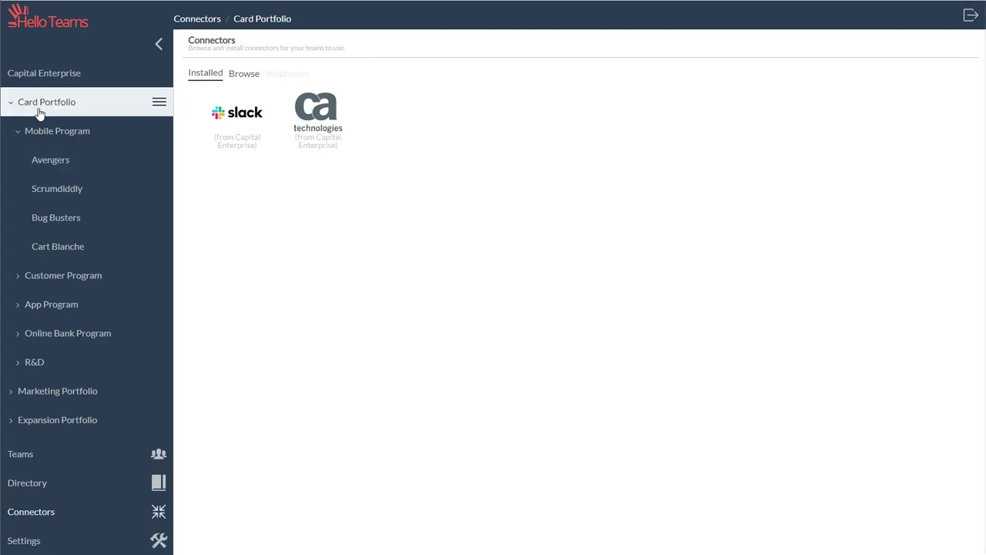
# Step: Open the Avengers team's page and add a CA Technologies connection to it
pyautogui.click(29, 456)
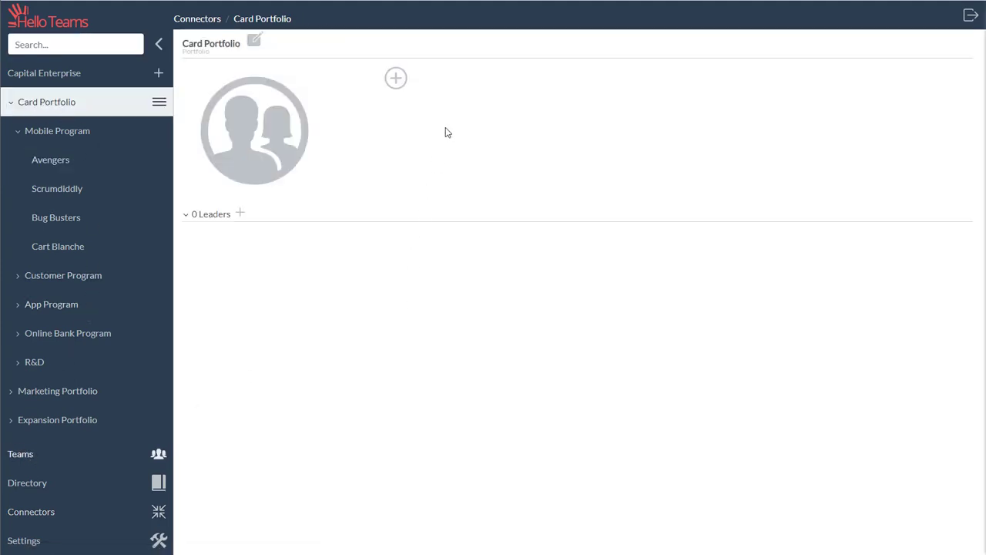
pyautogui.click(42, 164)
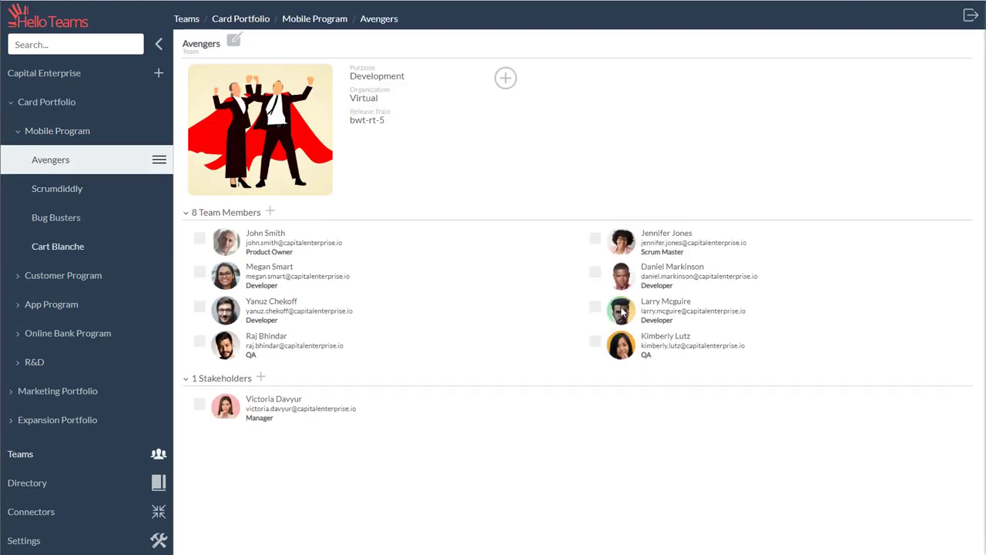
pyautogui.click(505, 78)
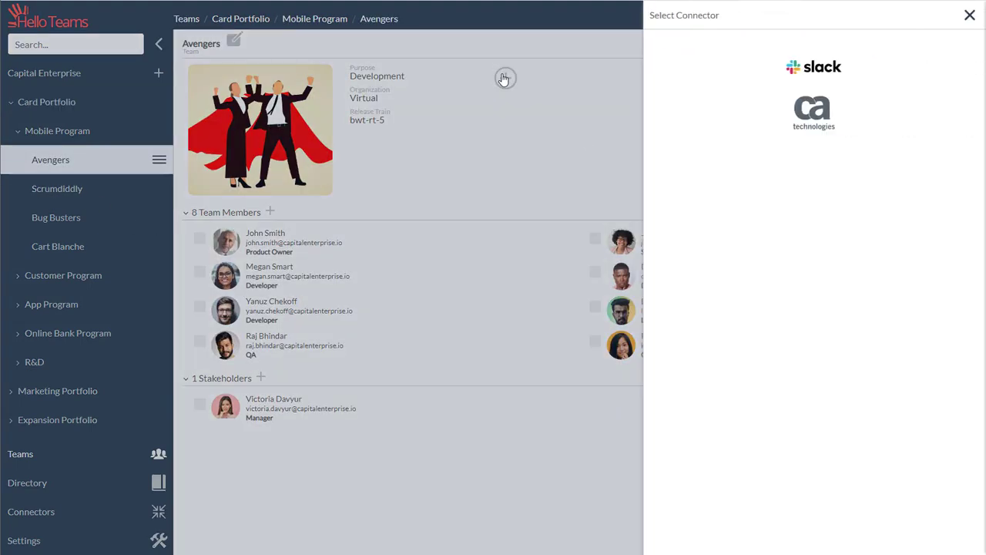
pyautogui.click(820, 116)
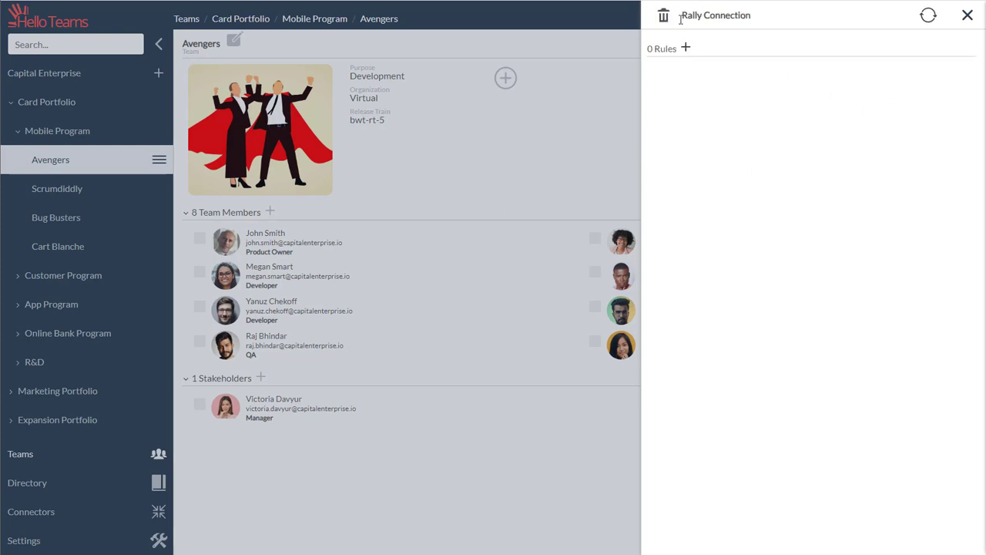
# Step: Create a Rally rule syncing Team Members of all roles and tags to the Card - Avengers project, and close the connection settings
pyautogui.click(686, 48)
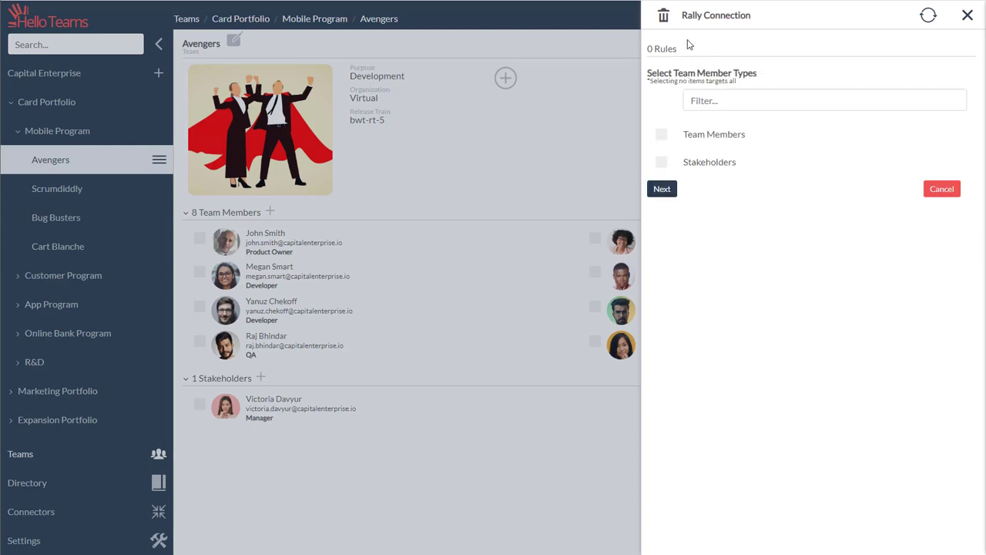
pyautogui.click(661, 135)
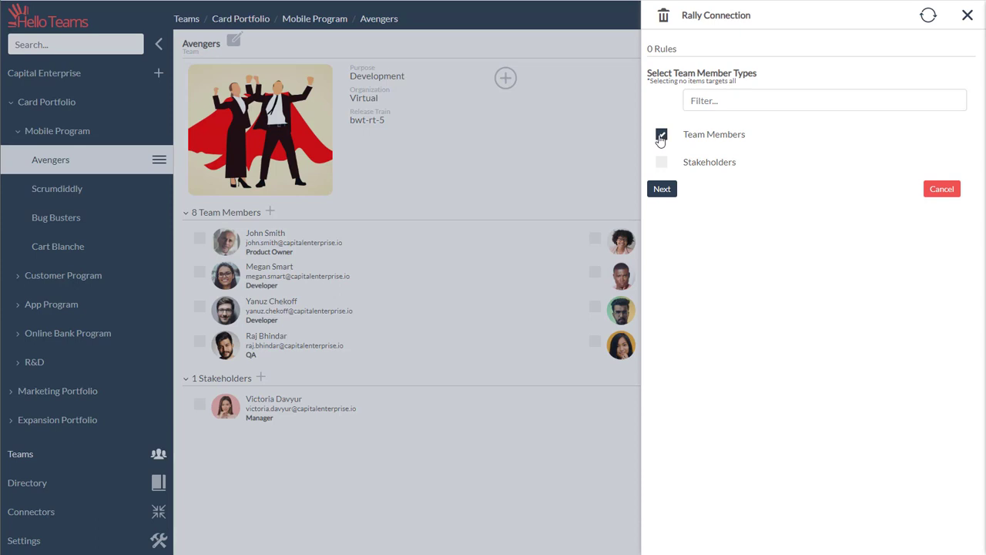
pyautogui.click(662, 189)
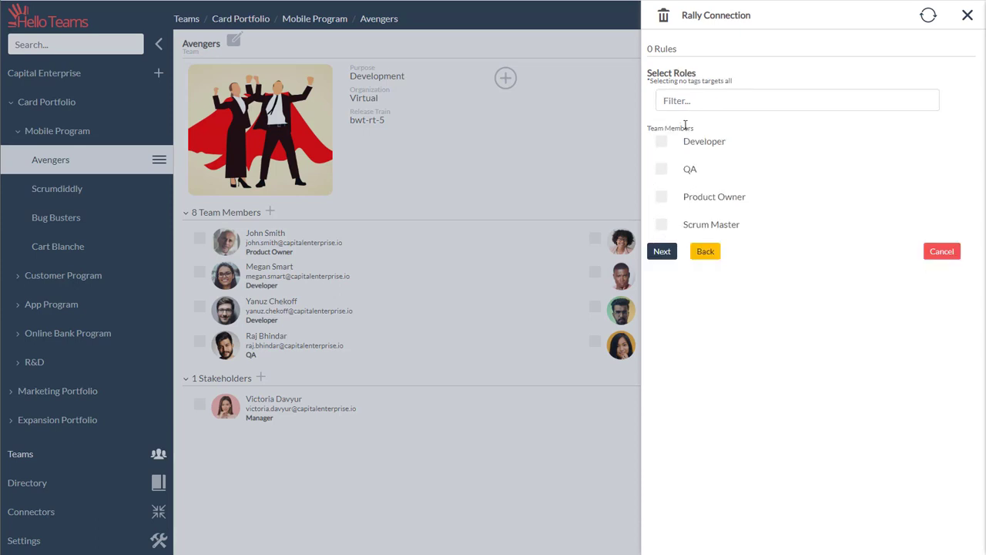
pyautogui.click(662, 252)
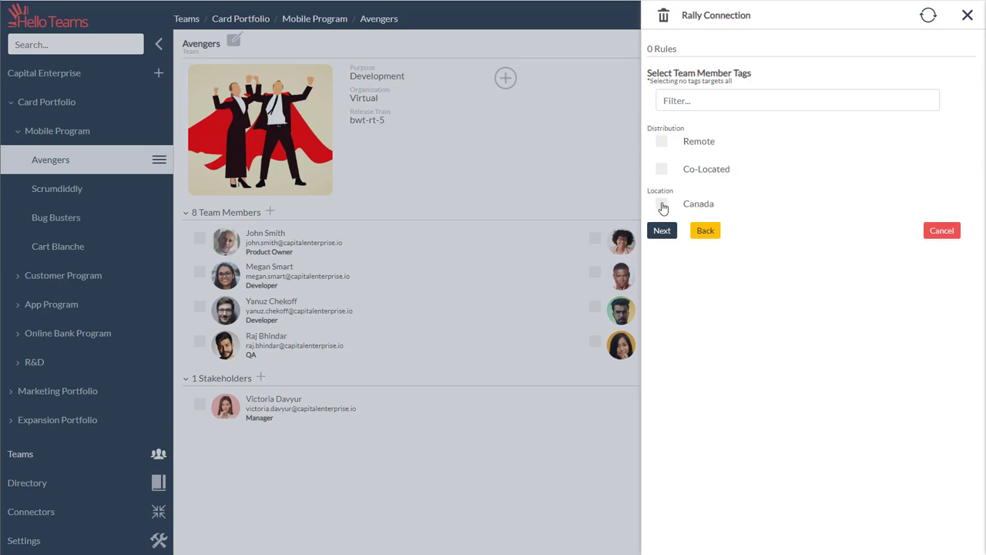
pyautogui.click(662, 230)
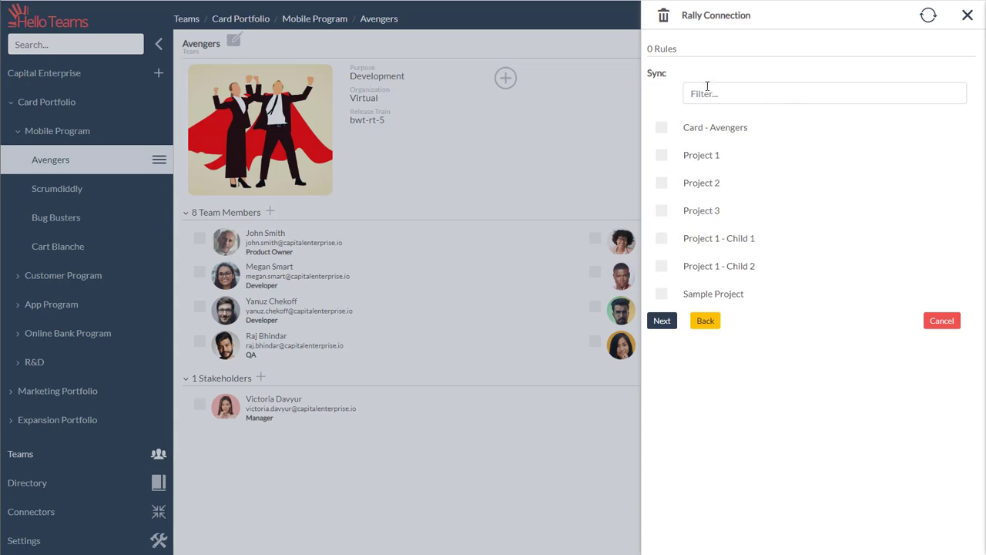
pyautogui.click(664, 128)
pyautogui.click(662, 321)
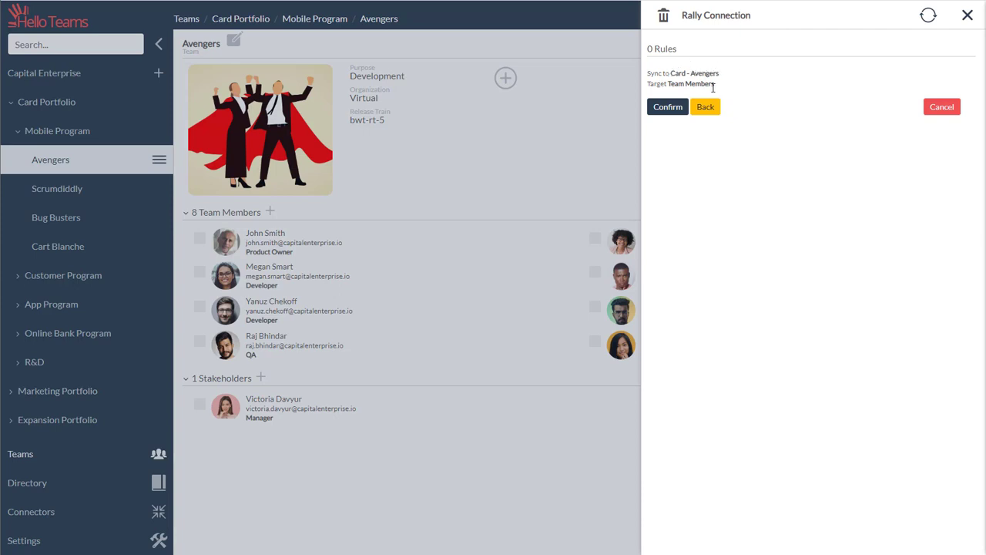
pyautogui.click(682, 109)
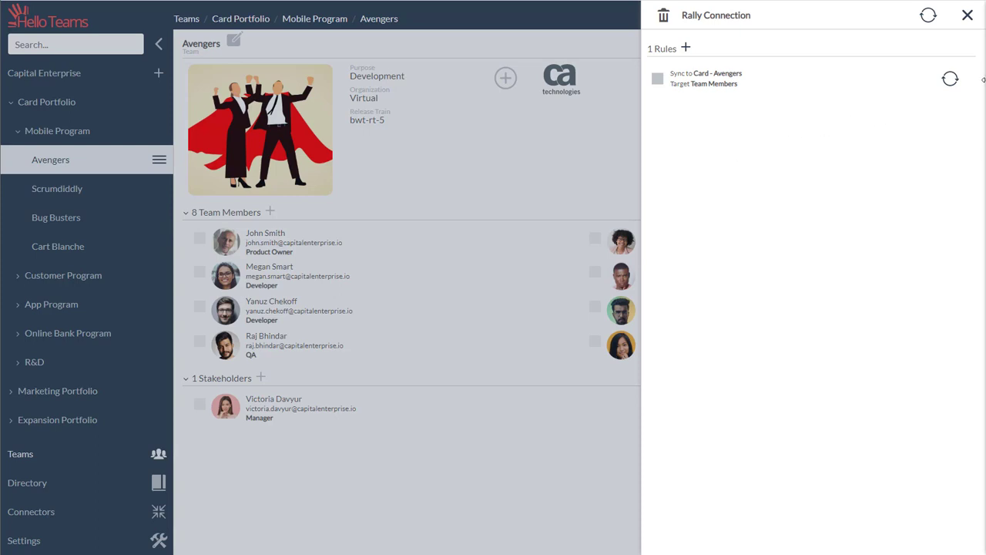
pyautogui.click(967, 19)
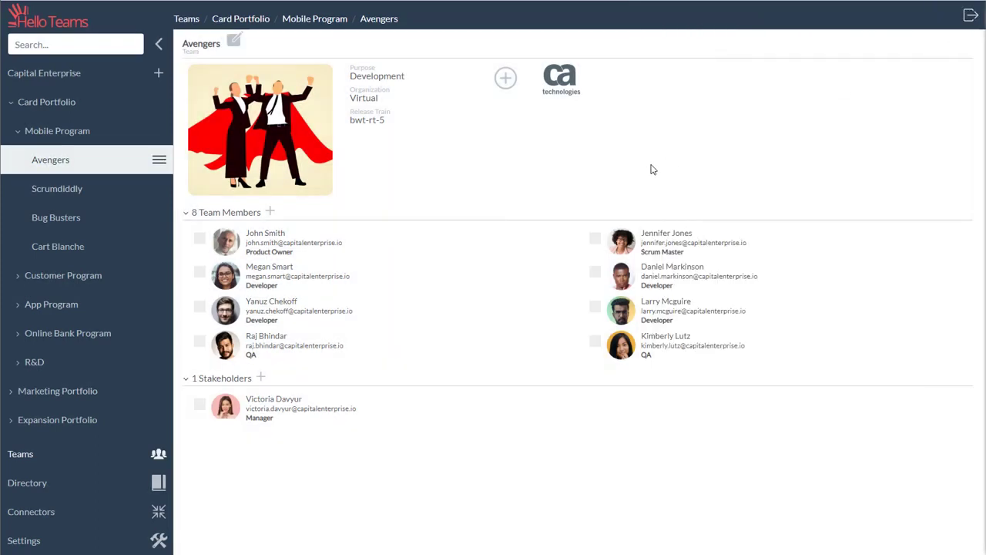
# Step: Add a Slack connection to the Avengers team and start a rule targeting all team member types, roles and tags
pyautogui.click(506, 79)
pyautogui.click(818, 72)
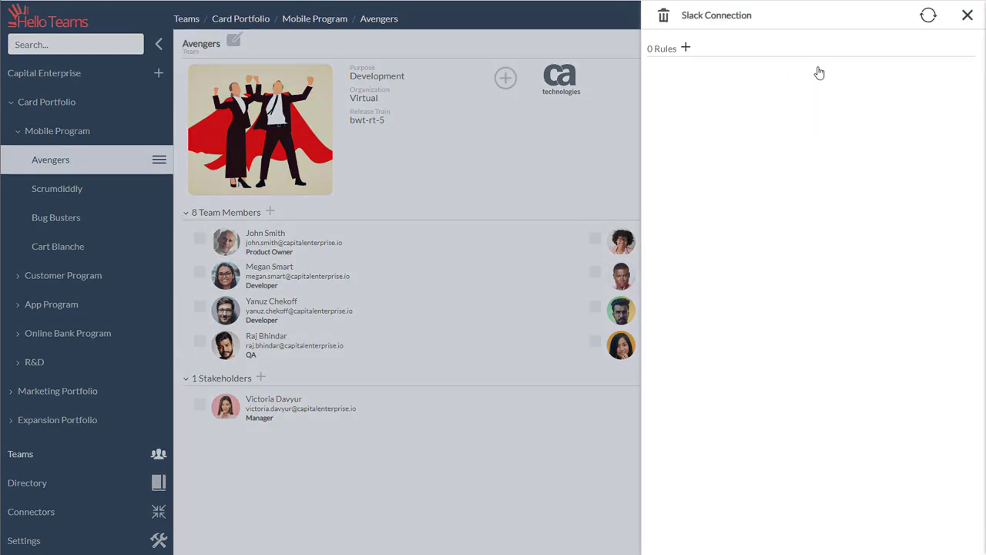
pyautogui.click(687, 48)
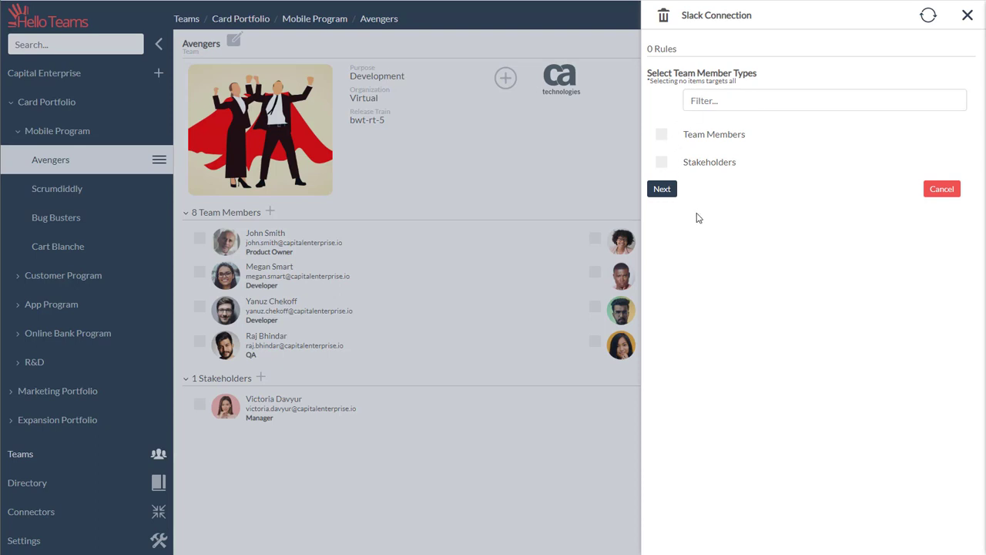
pyautogui.click(661, 192)
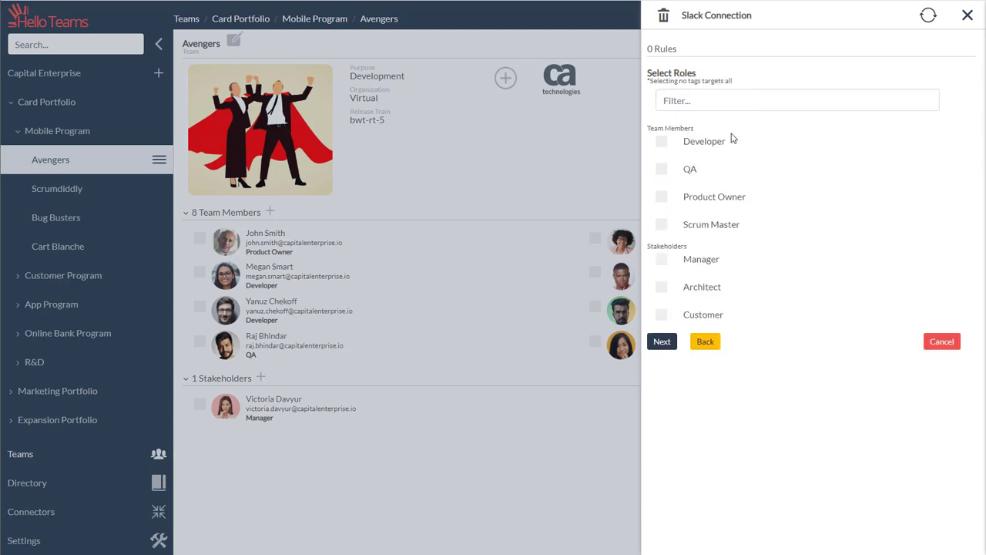
pyautogui.click(665, 342)
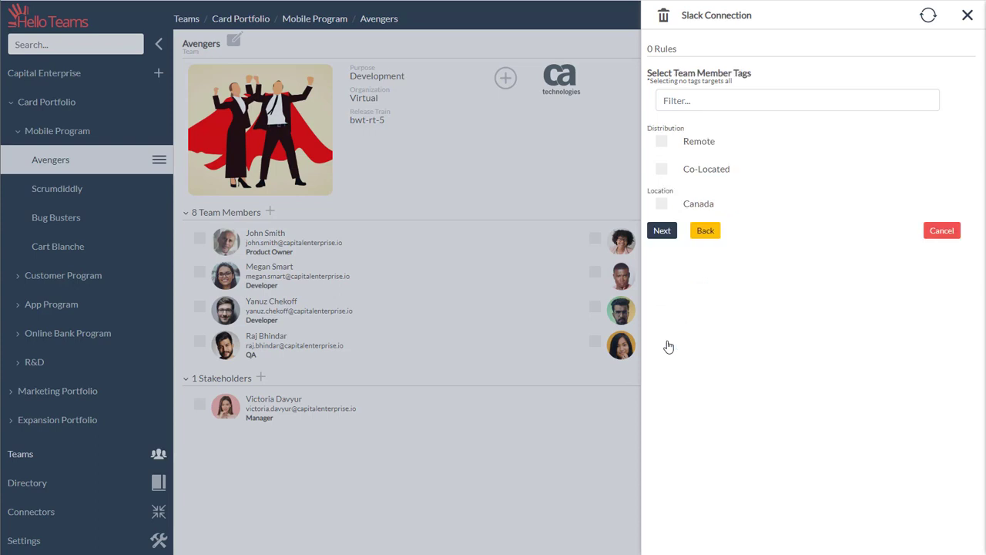
pyautogui.click(661, 231)
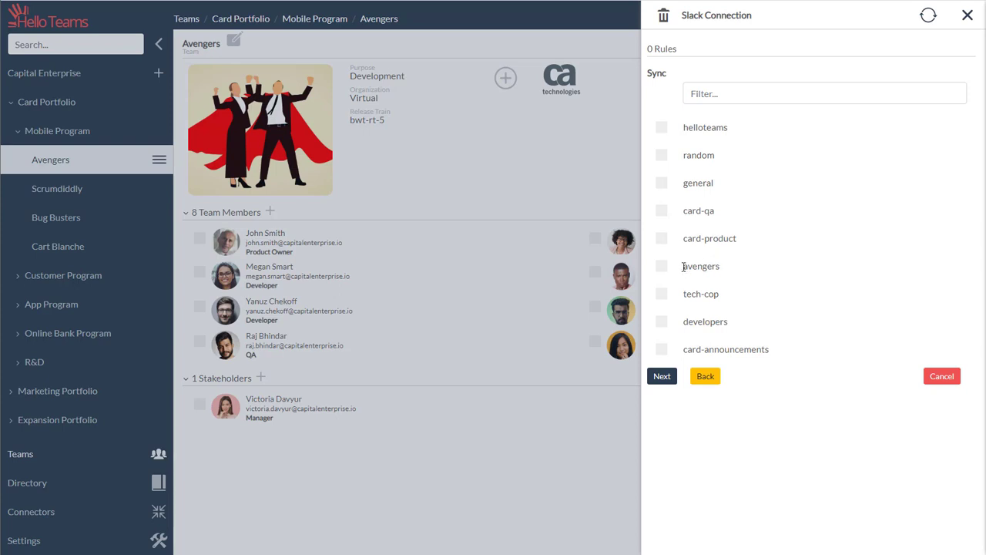
# Step: Sync the Slack rule to the avengers channel, confirm it and close the connection settings
pyautogui.click(659, 268)
pyautogui.click(669, 378)
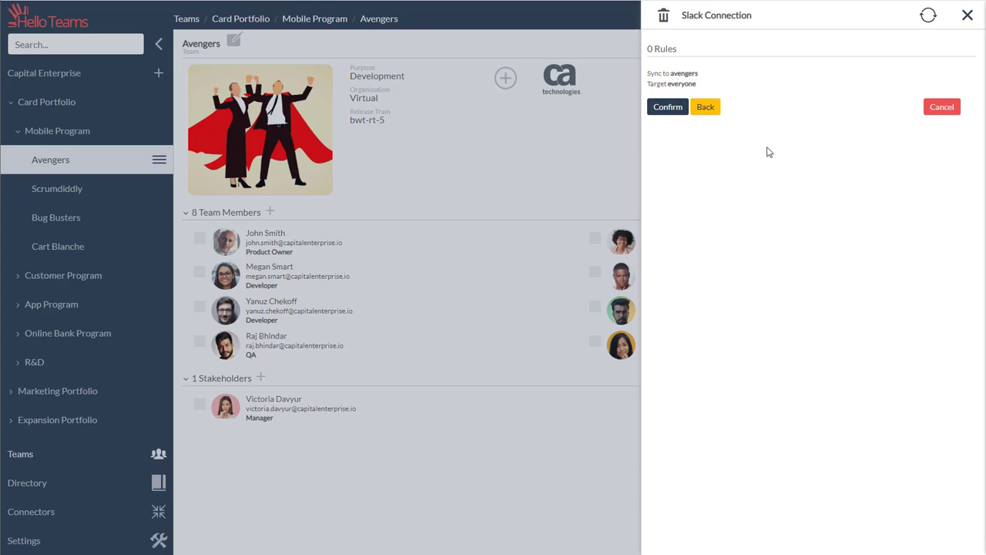
pyautogui.click(668, 106)
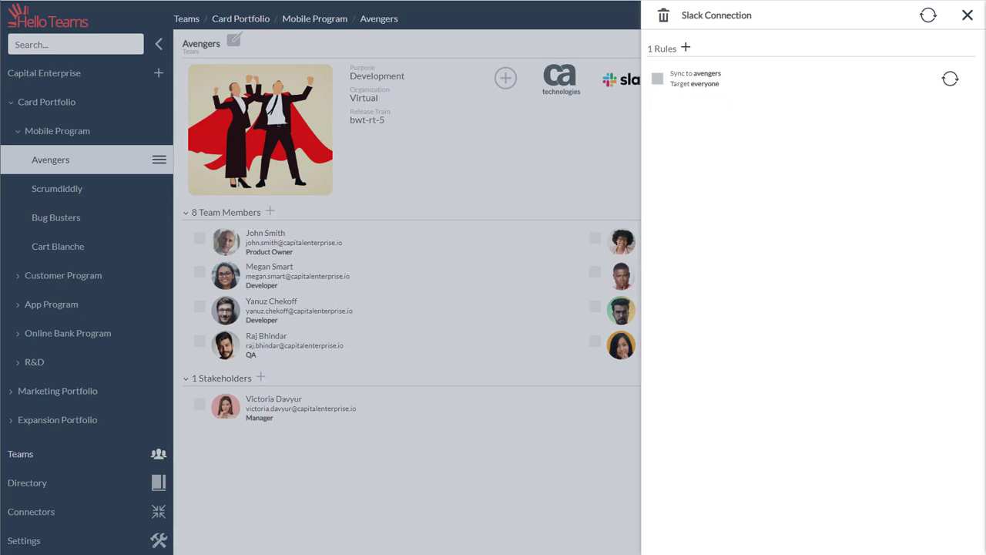
pyautogui.click(967, 17)
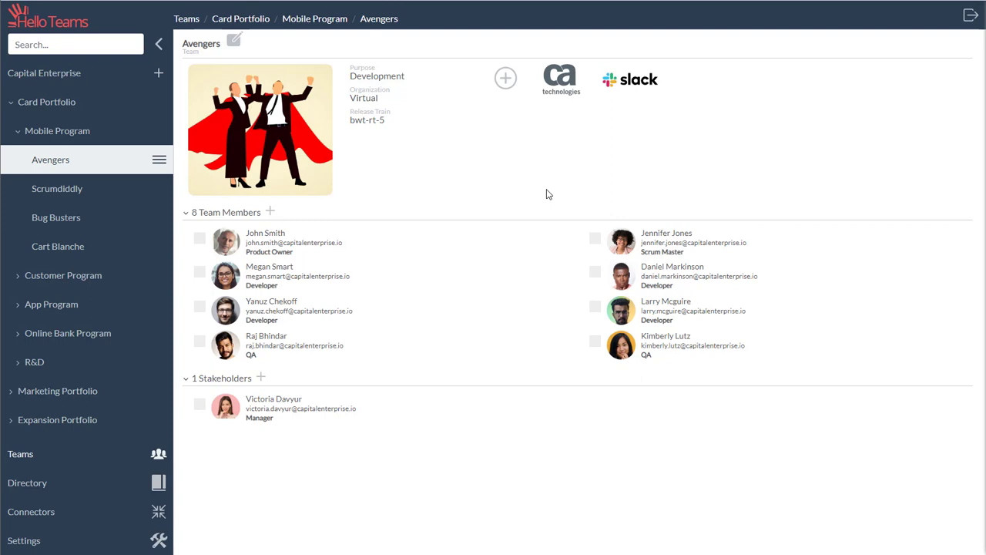
# Step: Open the Card Portfolio page and add a Slack connection to it
pyautogui.click(58, 104)
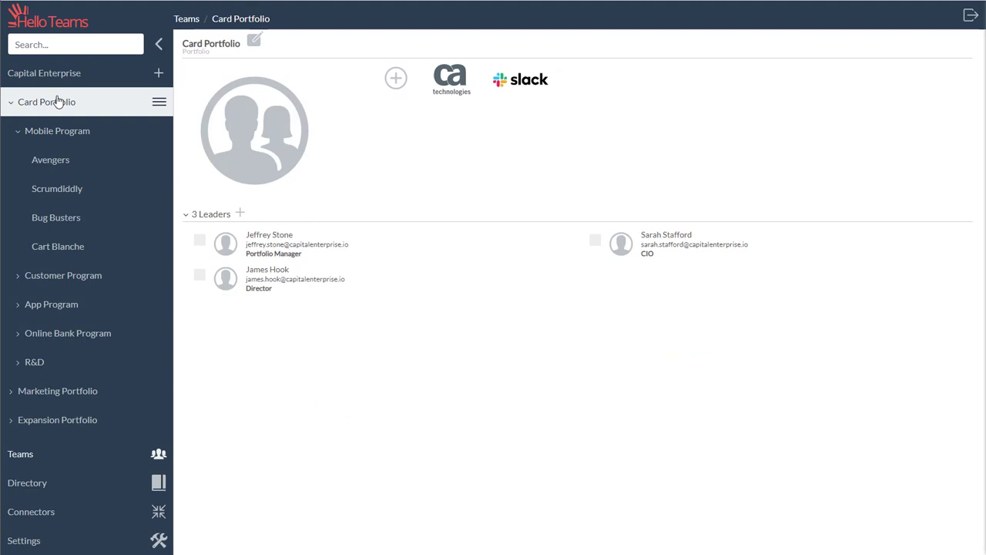
pyautogui.click(400, 84)
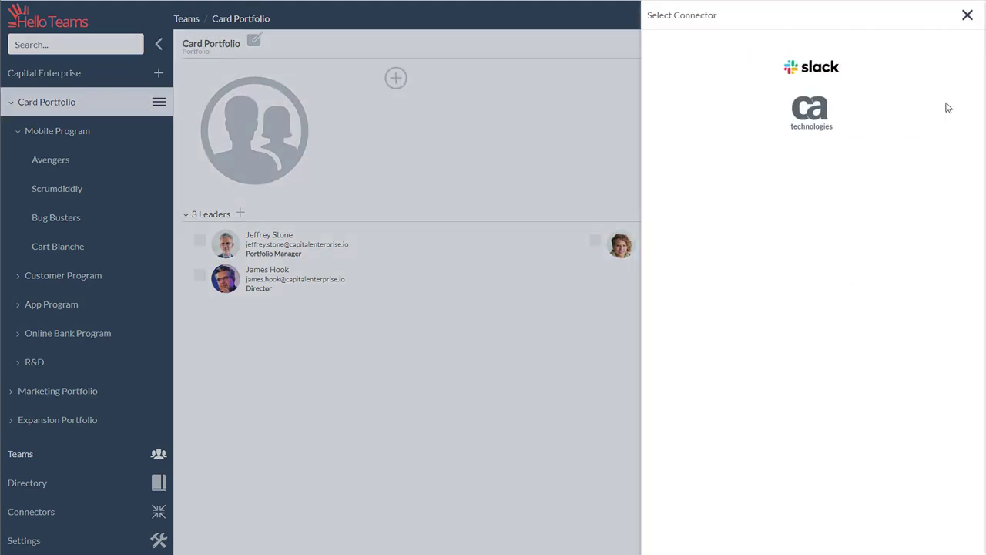
pyautogui.click(803, 75)
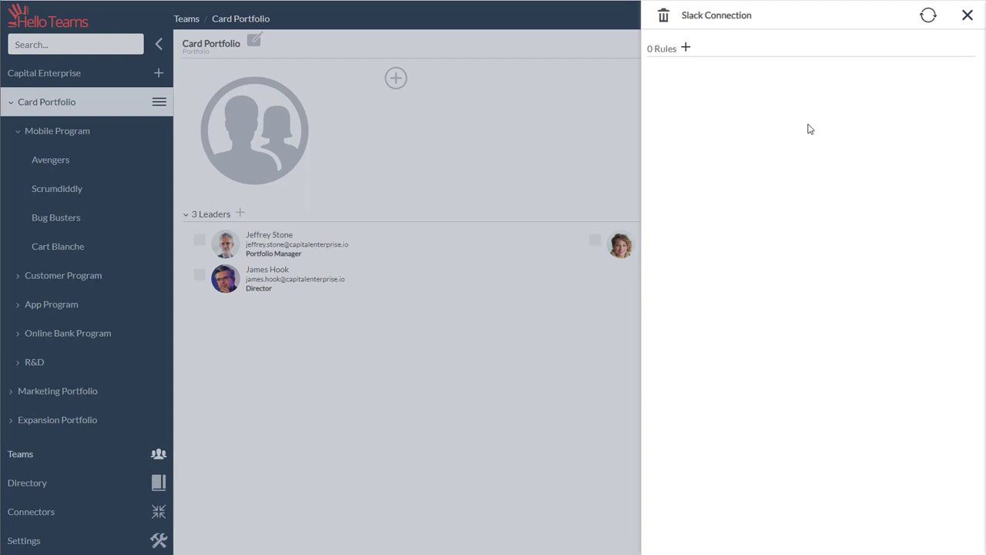
# Step: Start a cascading Slack rule for all team types, team tags and member types, limited to the Developer role with any member tags
pyautogui.click(686, 48)
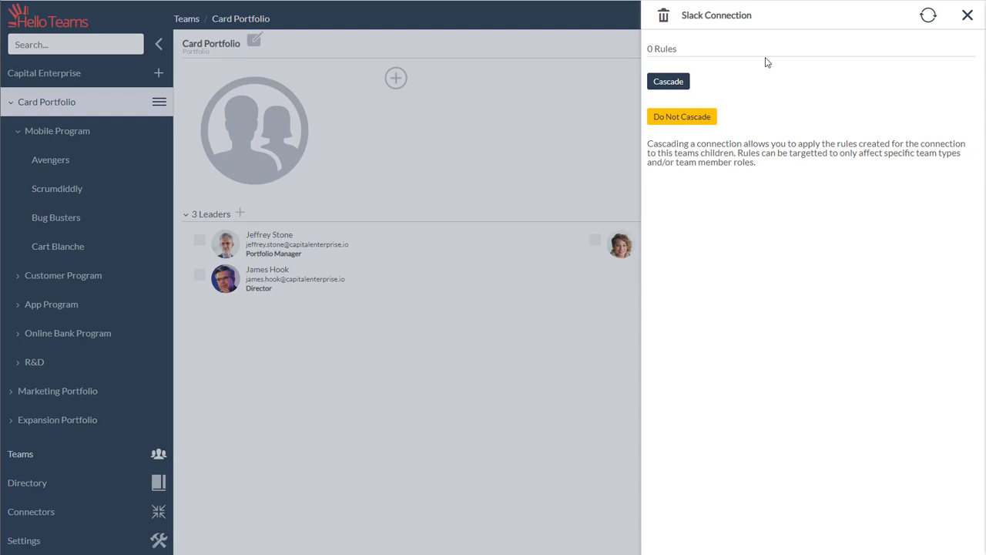
pyautogui.click(679, 83)
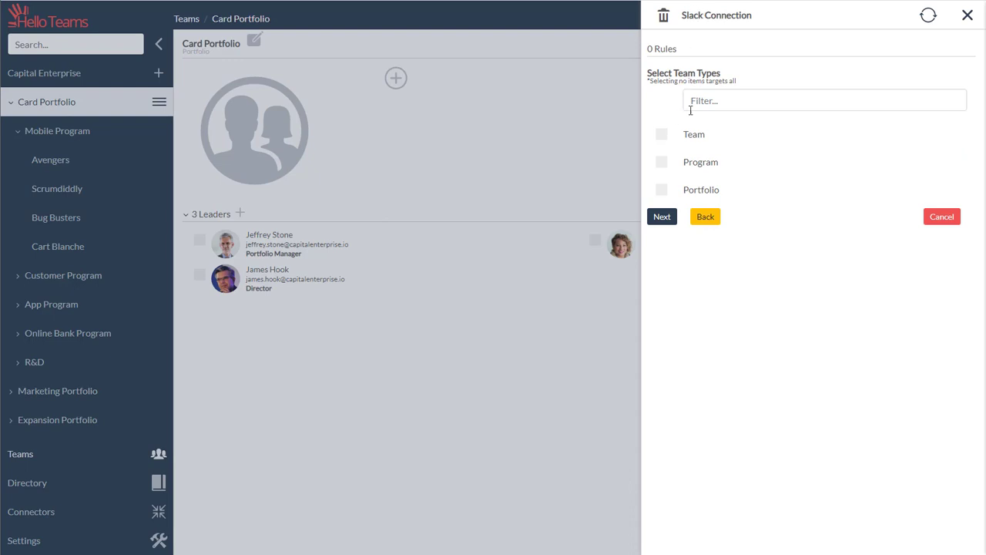
pyautogui.click(662, 220)
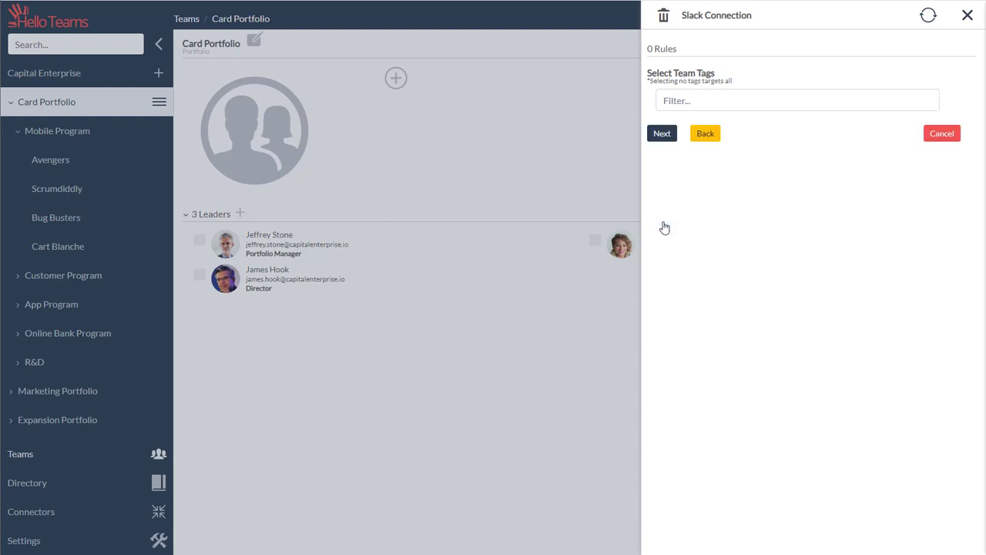
pyautogui.click(663, 134)
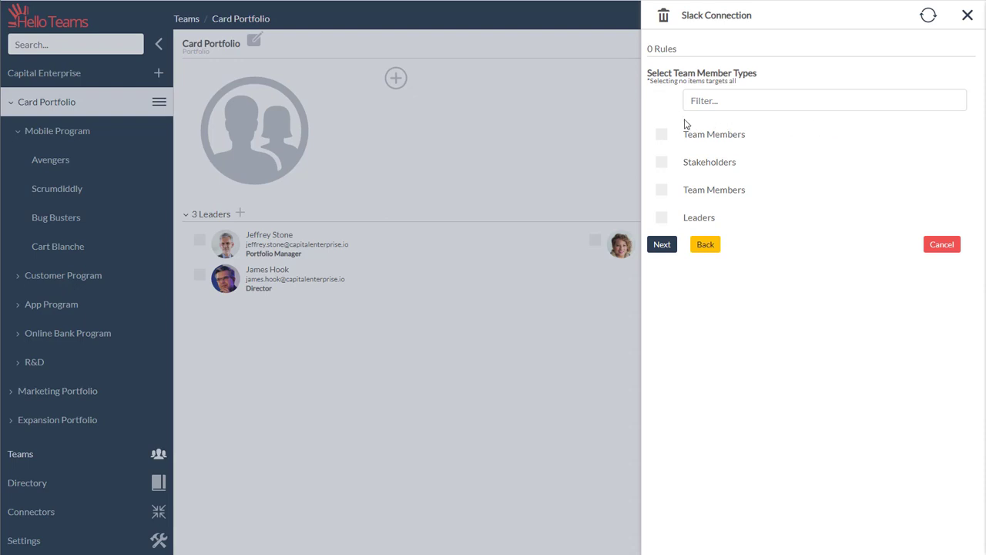
pyautogui.click(662, 244)
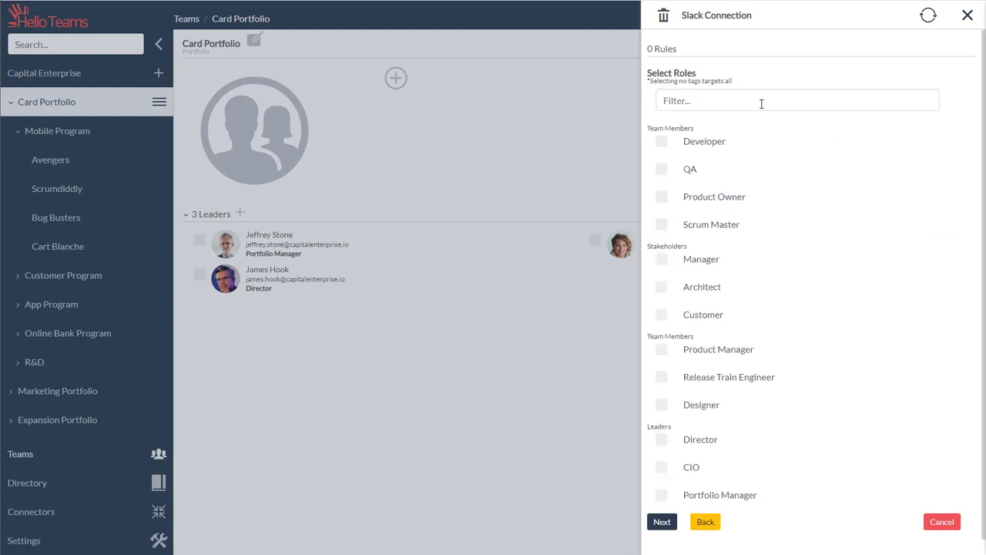
pyautogui.click(661, 142)
pyautogui.click(662, 523)
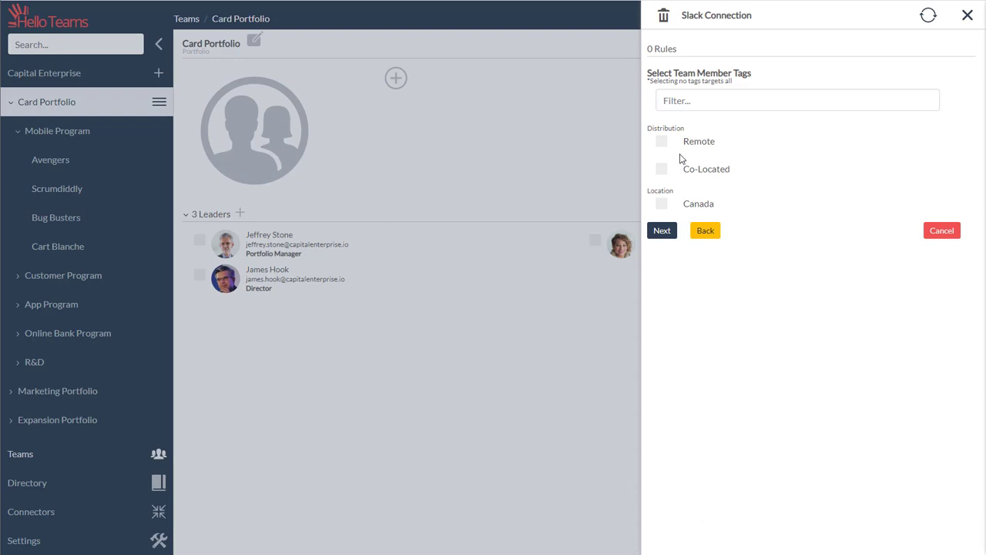
pyautogui.click(662, 235)
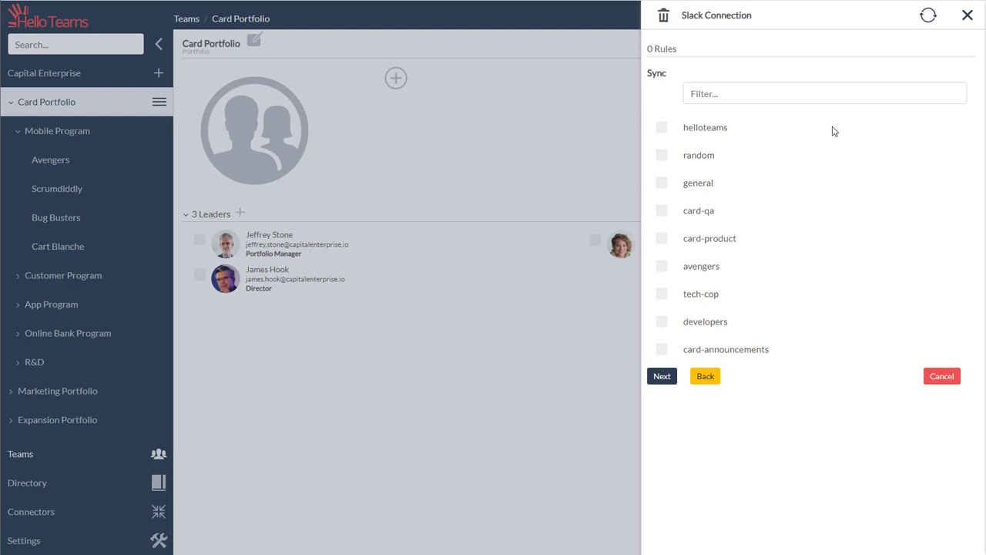
# Step: Sync the cascading rule to the developers and tech-cop channels, confirm it and close the Slack connection settings
pyautogui.click(667, 324)
pyautogui.click(661, 296)
pyautogui.click(661, 376)
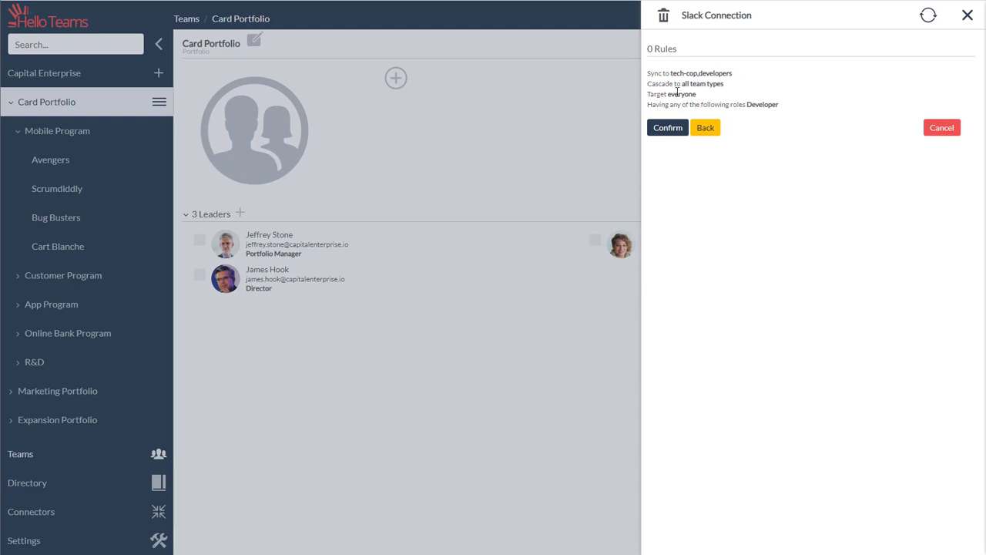
pyautogui.click(670, 128)
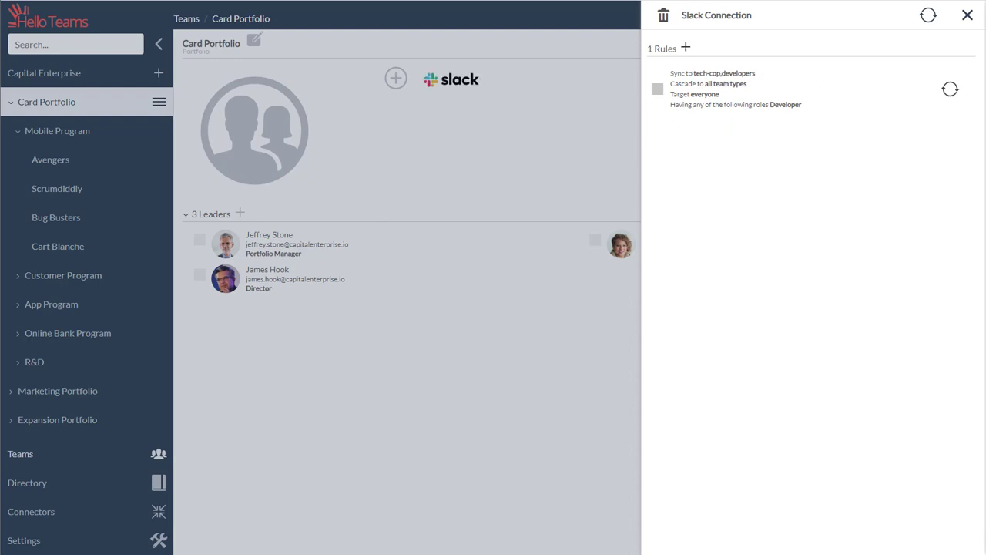
pyautogui.click(966, 16)
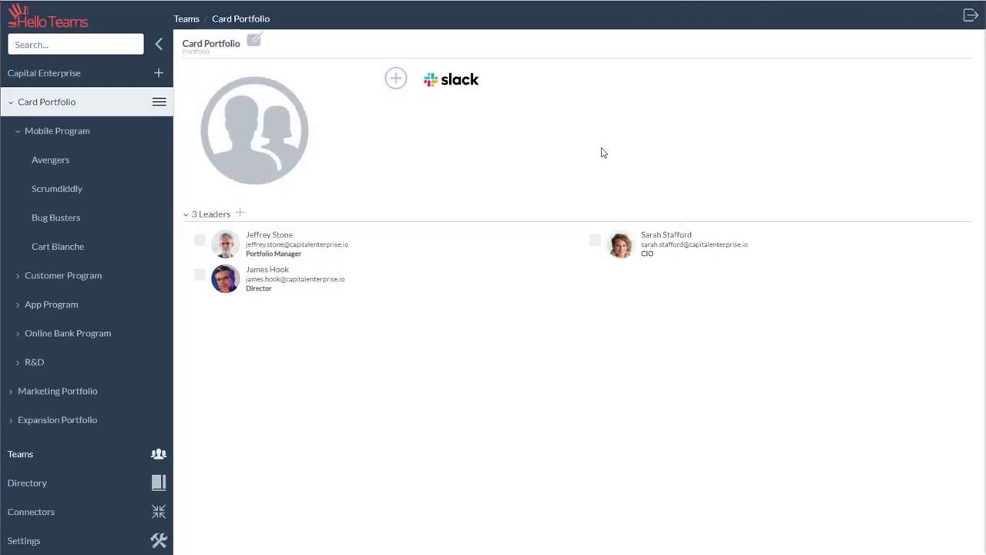